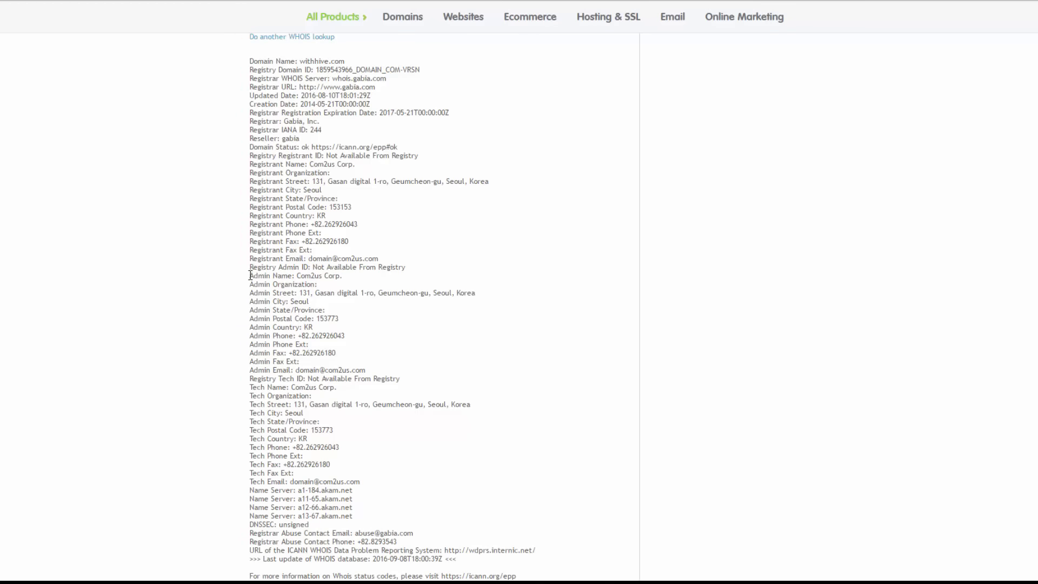
Step: Examine the administrator name and contact details in the WHOIS record for withhive.com
mouse_move(249, 276)
left_mouse_down()
mouse_move(344, 280)
mouse_move(284, 285)
mouse_move(250, 272)
left_mouse_up()
left_click(345, 280)
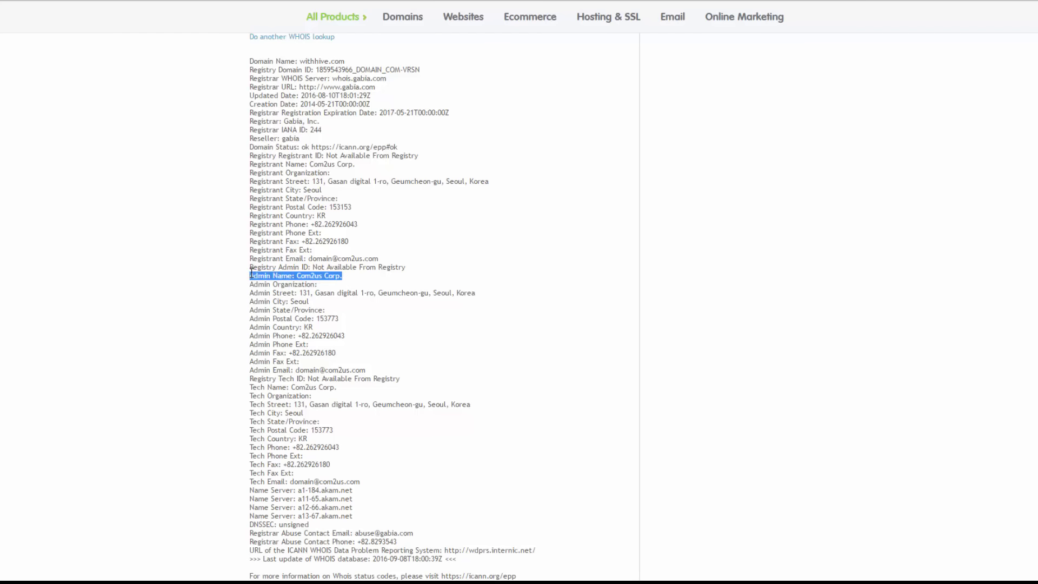
left_click(265, 185)
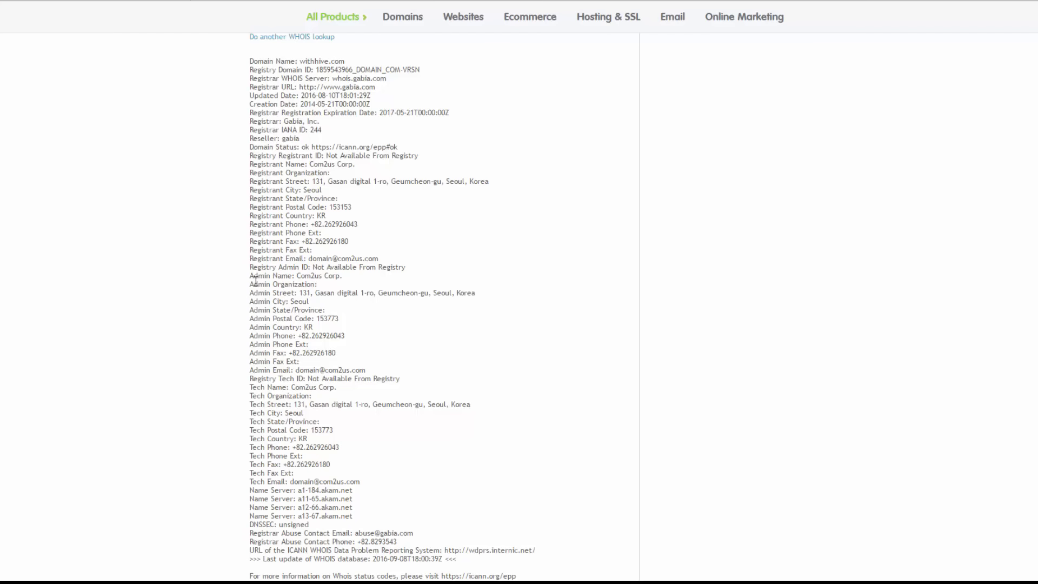
left_click_drag(252, 276, 301, 288)
left_click(313, 304)
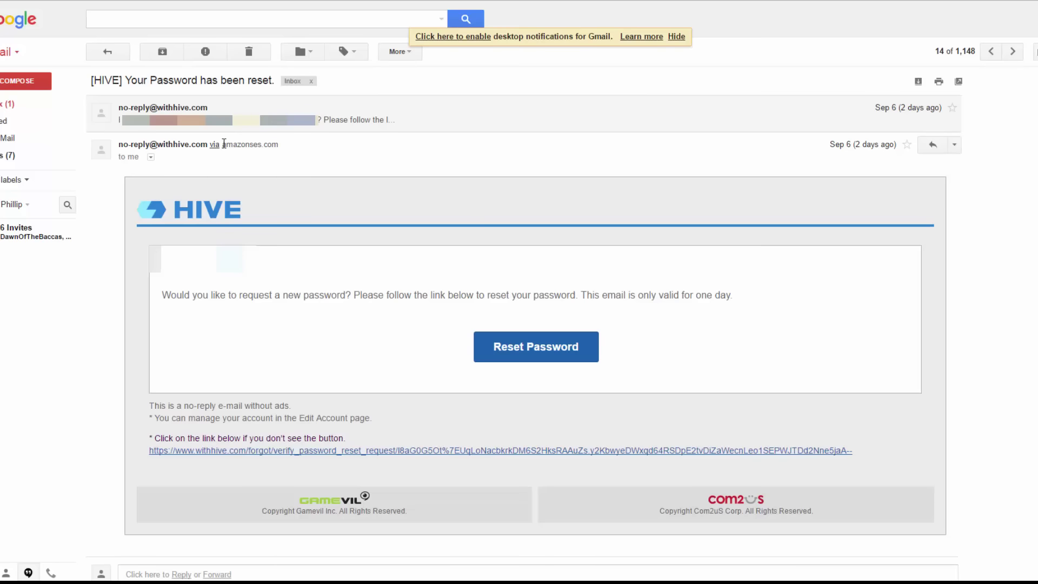
Step: Inspect the "via" domain in the HIVE password reset email's sender line and read Gmail's help explanation of it
left_click_drag(223, 143, 279, 142)
left_click(319, 154)
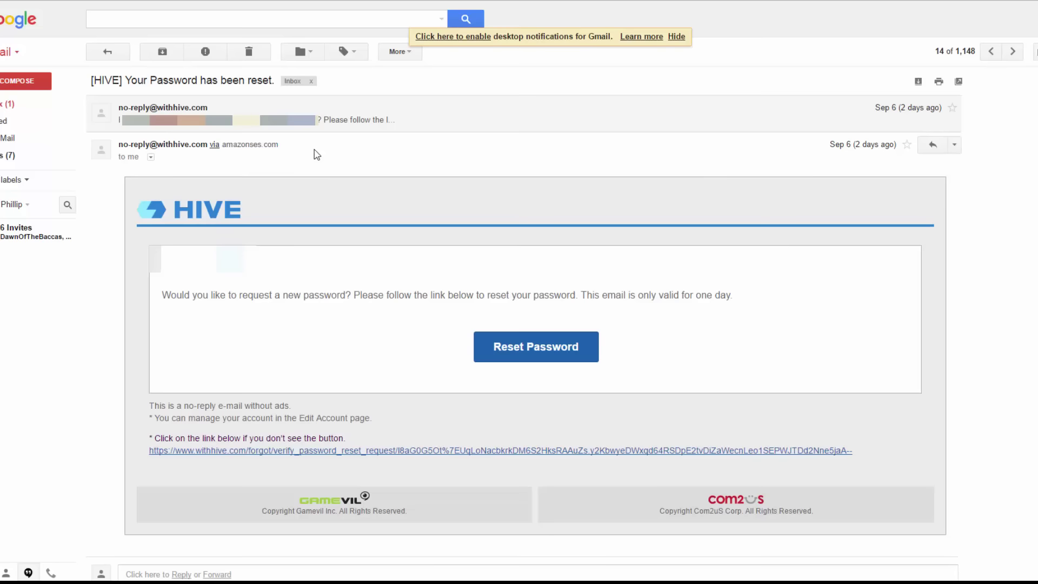
left_click(215, 145)
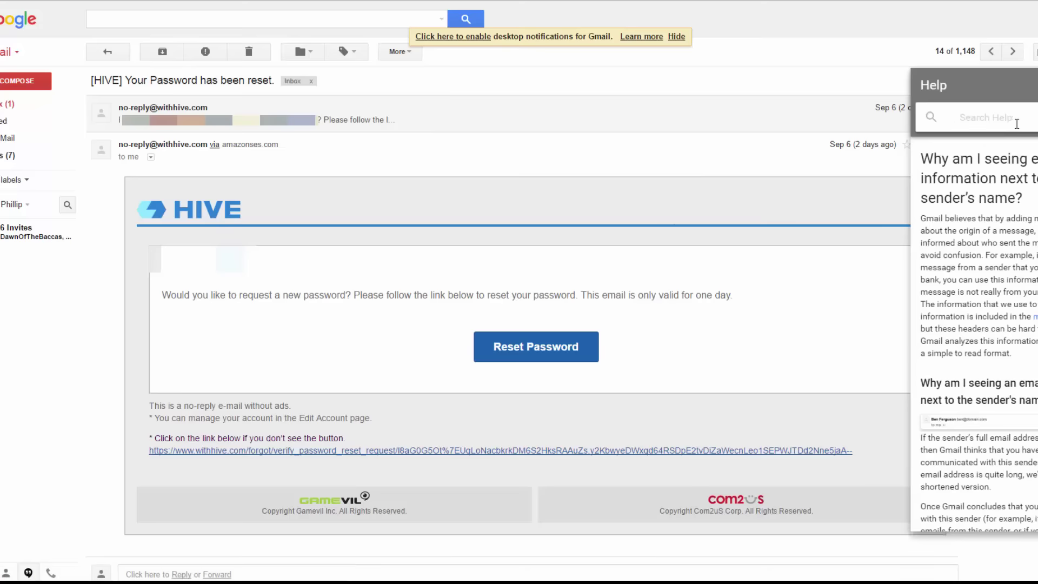
scroll(1022, 205, "down", 3)
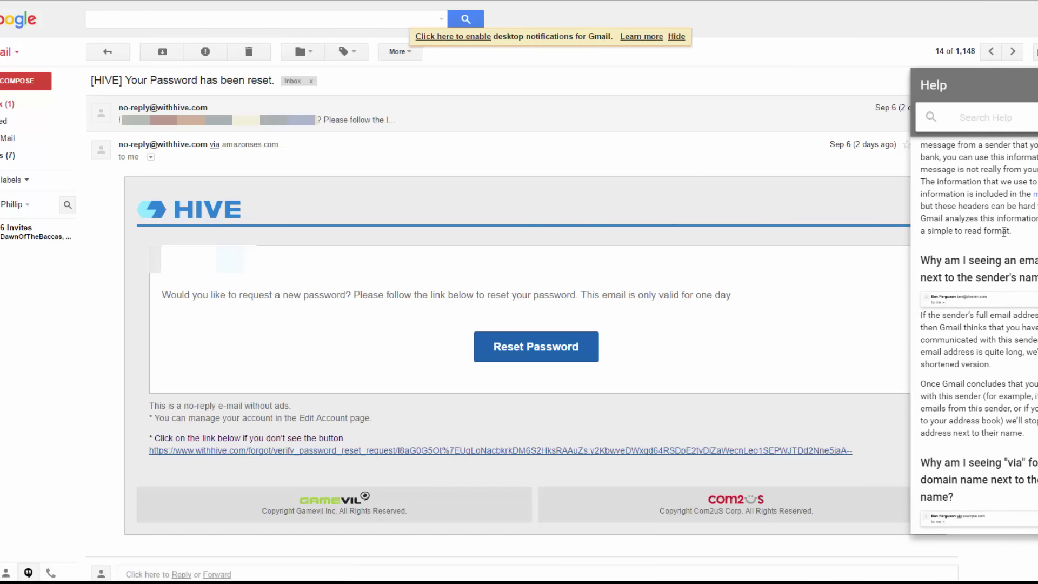
scroll(976, 273, "down", 3)
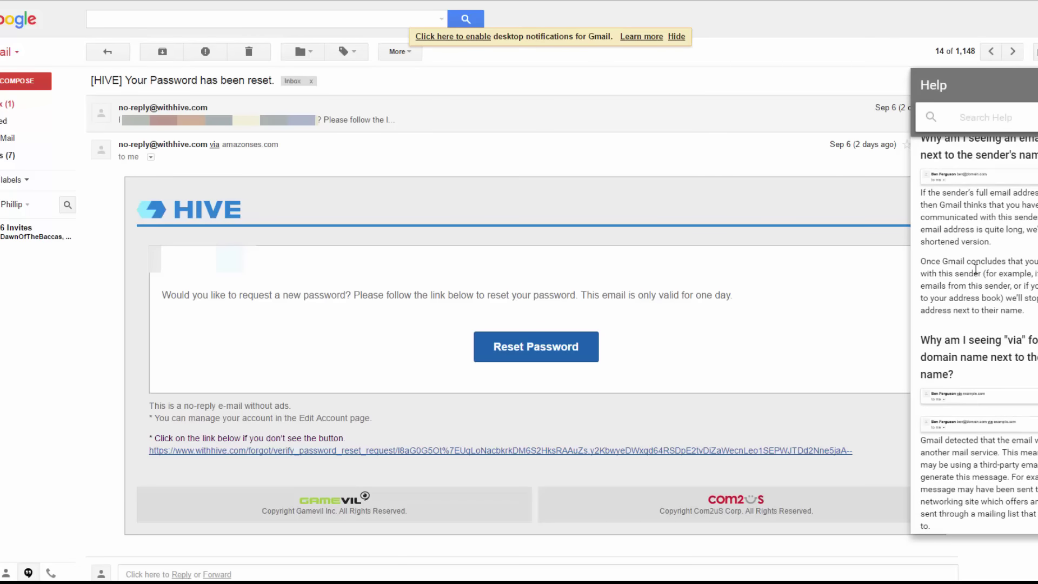
scroll(976, 274, "down", 2)
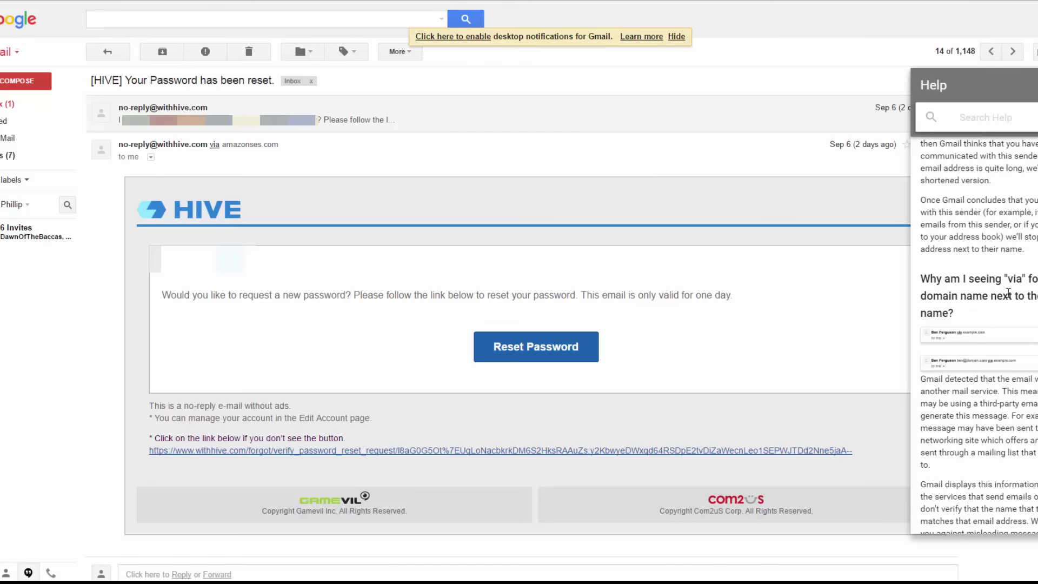
scroll(997, 325, "down", 2)
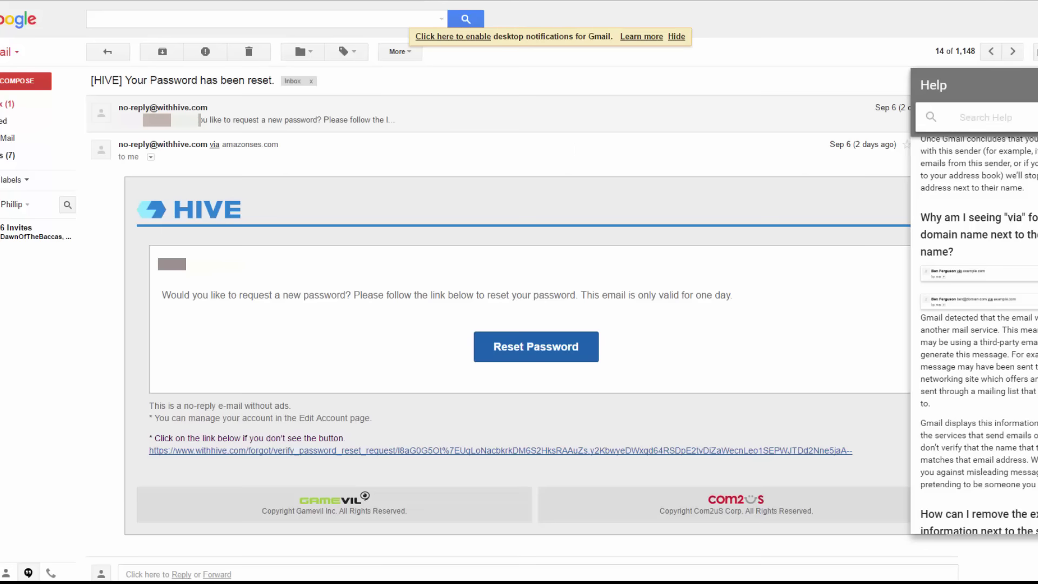
key("Escape")
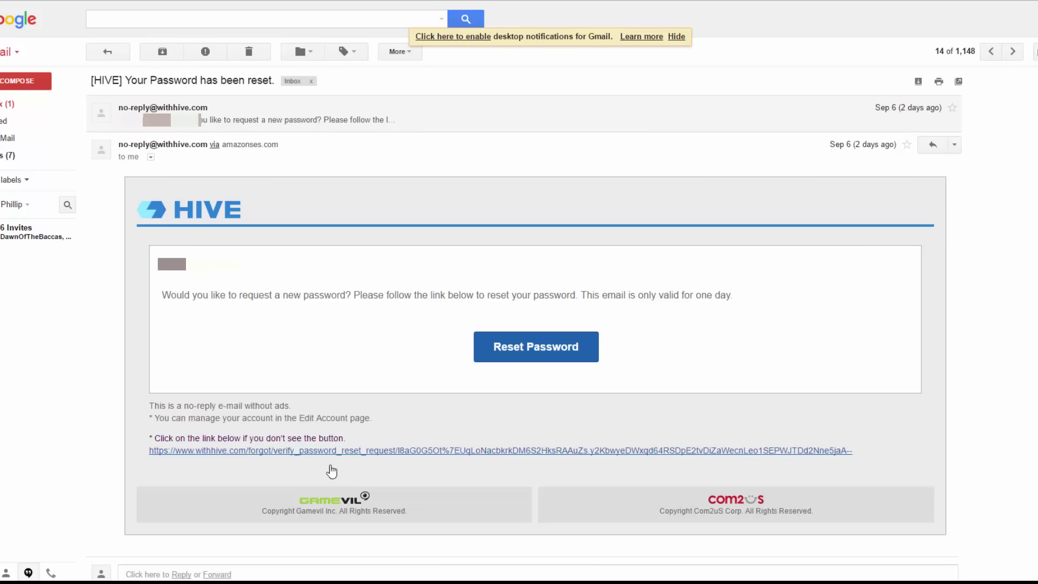
Step: Switch to LINE, view the guild chat image containing the suspicious events link, and leave it
key("alt+Tab")
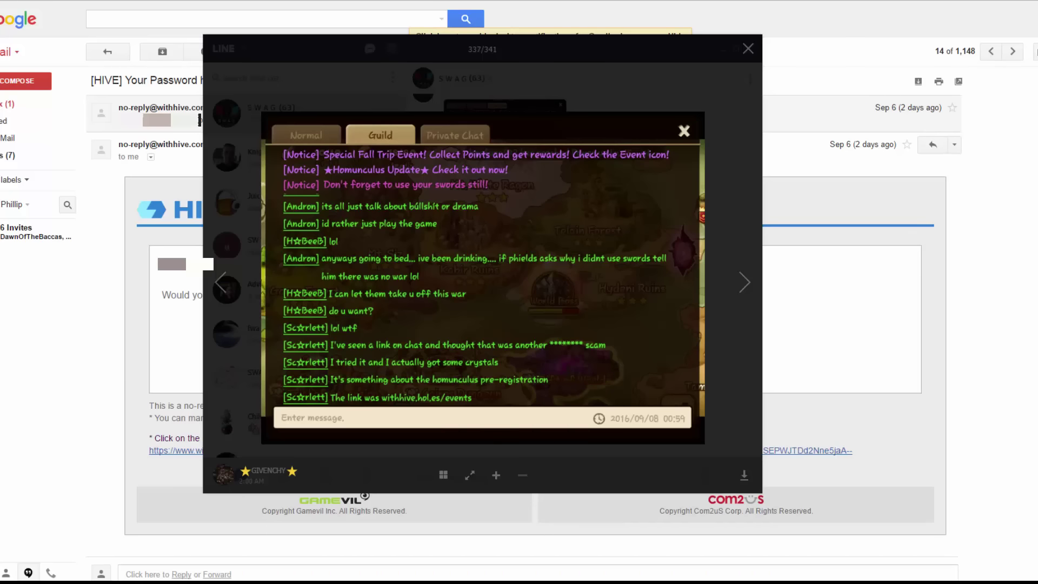
key("Escape")
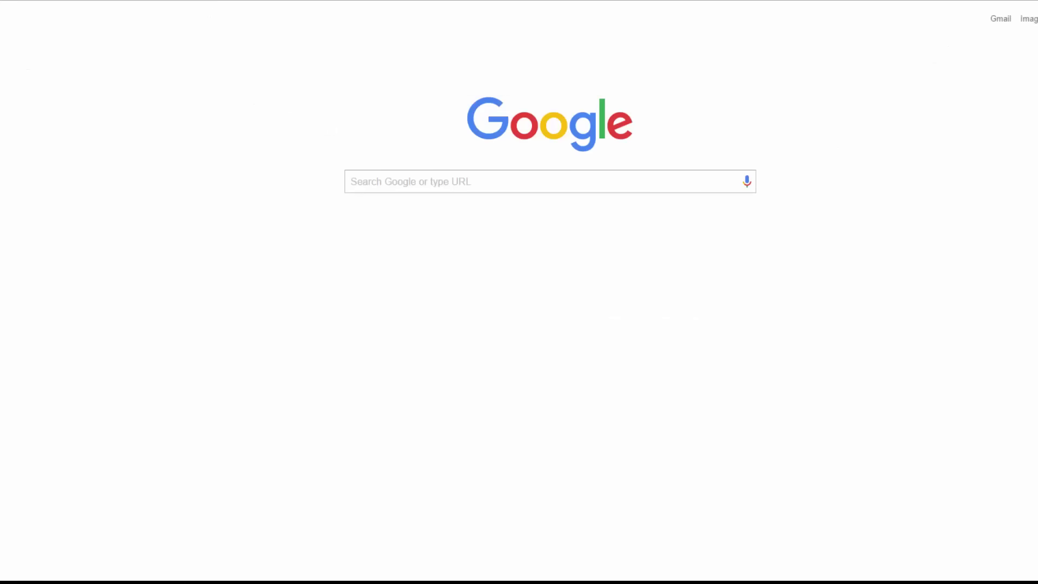
Step: Go to withhive.hol.es in the browser and examine the phishing details on the security block page
type("withhive")
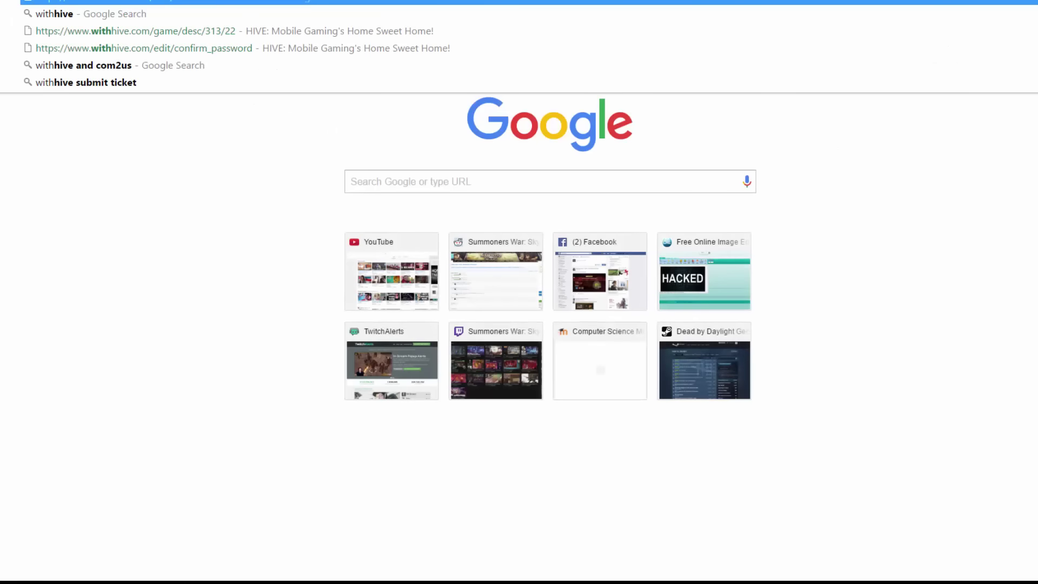
key("Return")
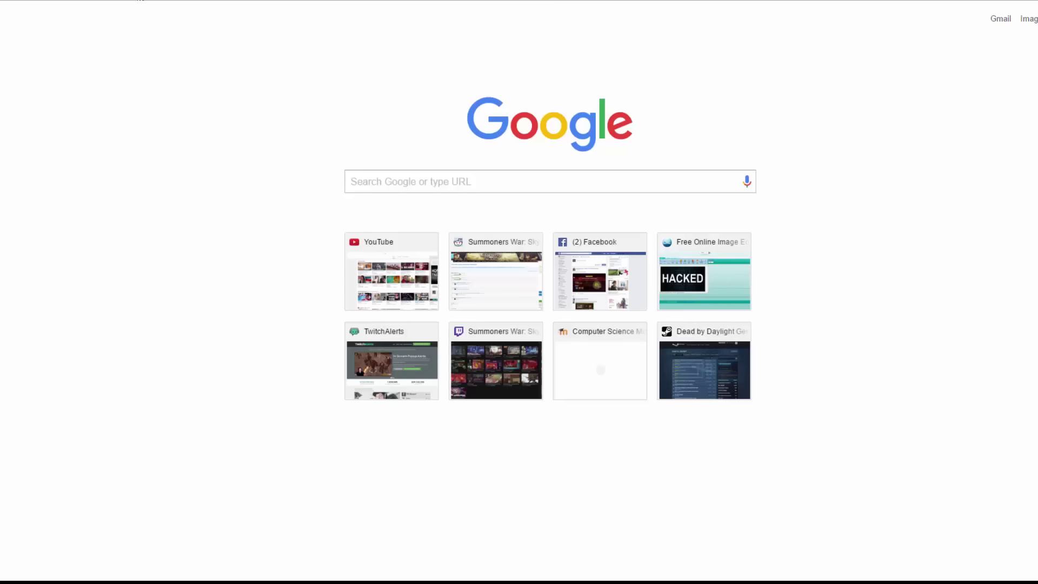
type("sum")
key("Return")
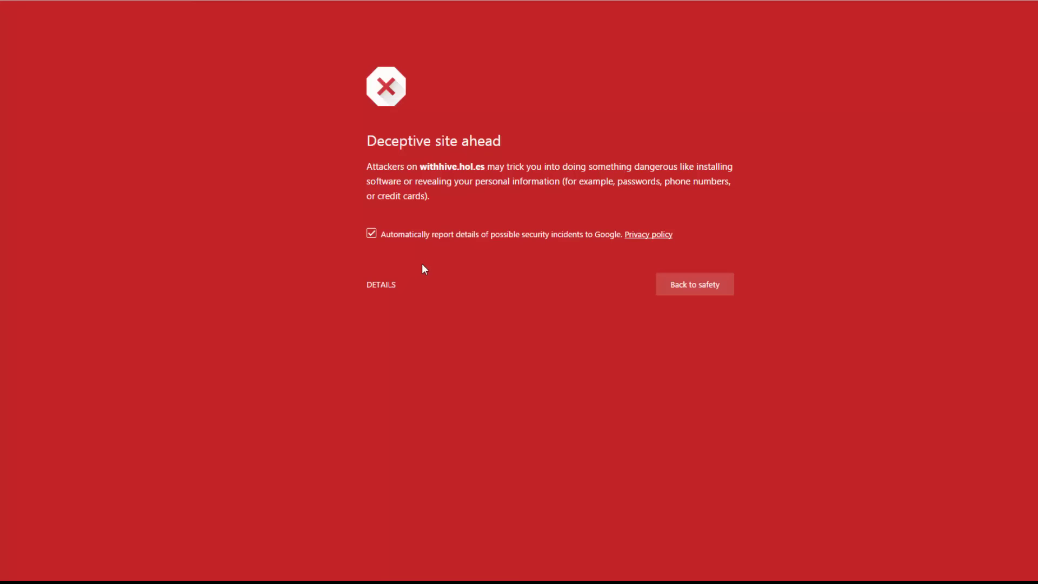
left_click(393, 292)
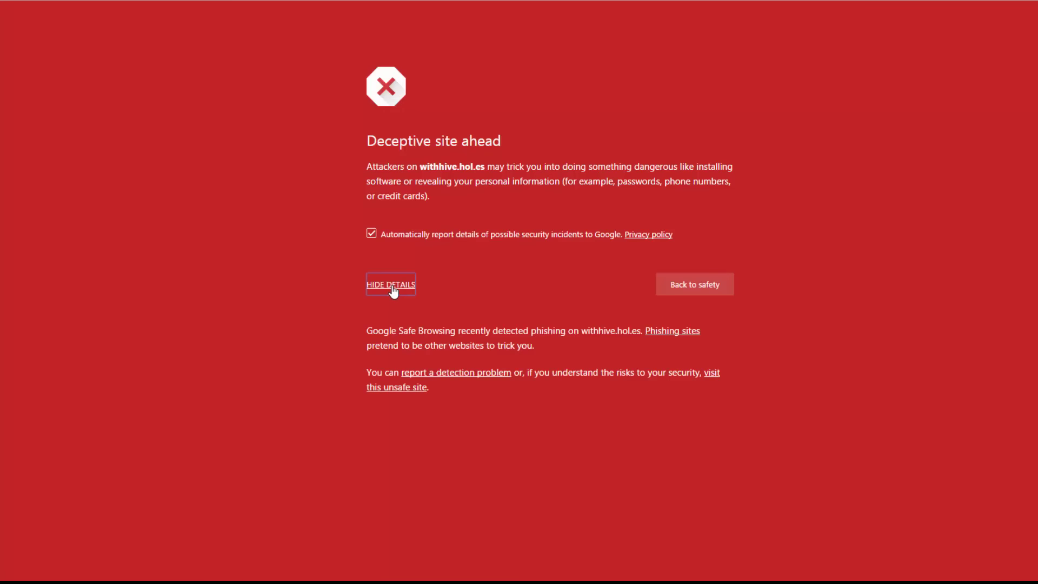
left_click(393, 291)
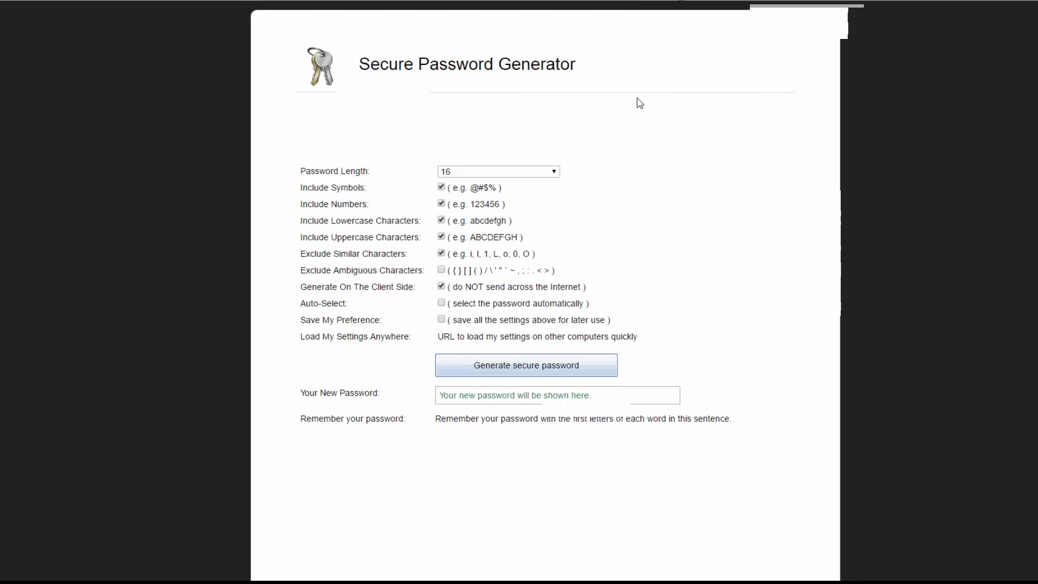
Step: Set the password length in the Secure Password Generator to 26 characters
left_click(553, 172)
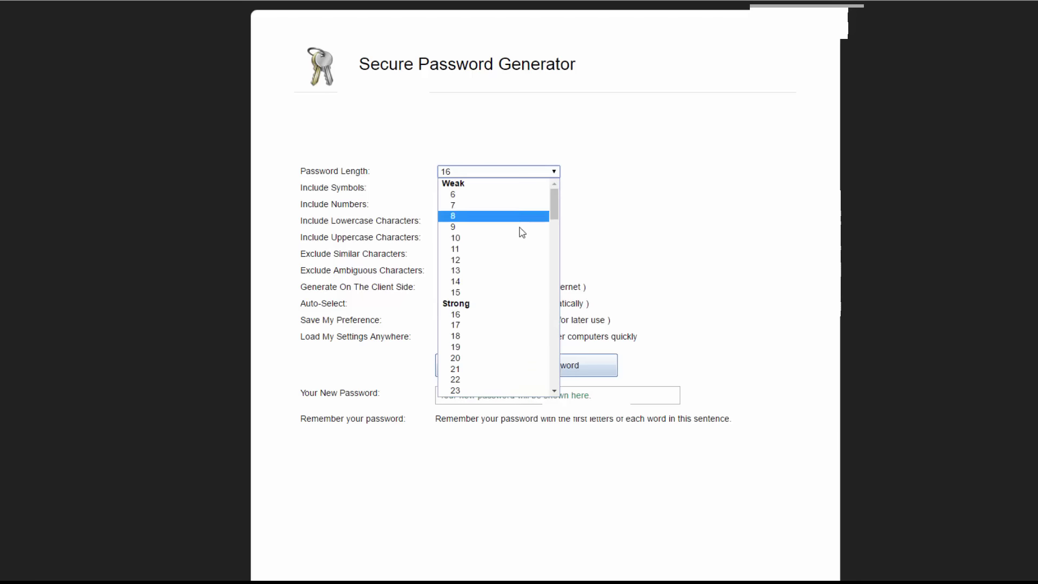
scroll(521, 231, "down", 18)
scroll(521, 232, "up", 14)
scroll(522, 231, "down", 20)
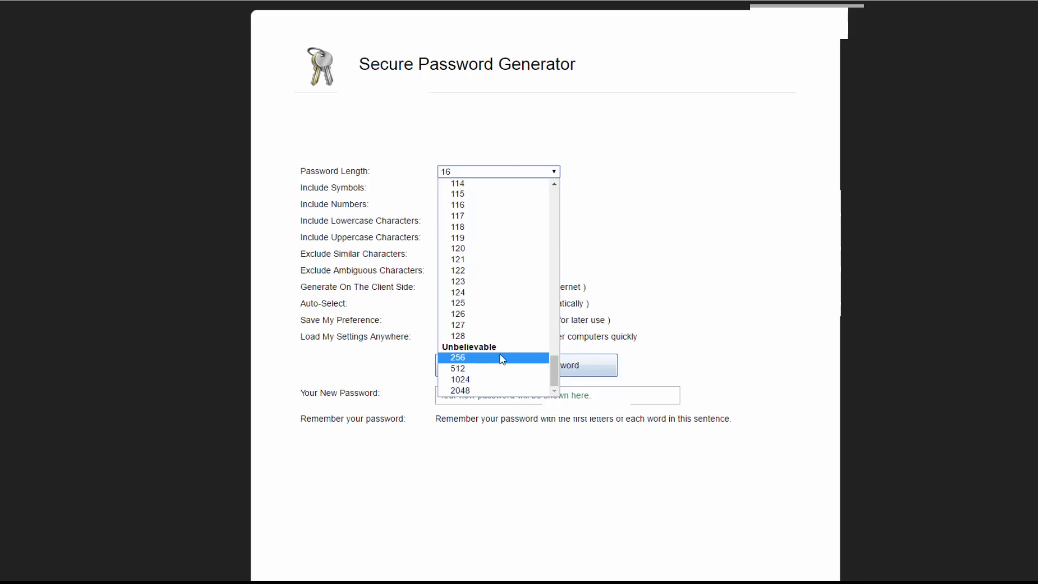
scroll(492, 359, "up", 20)
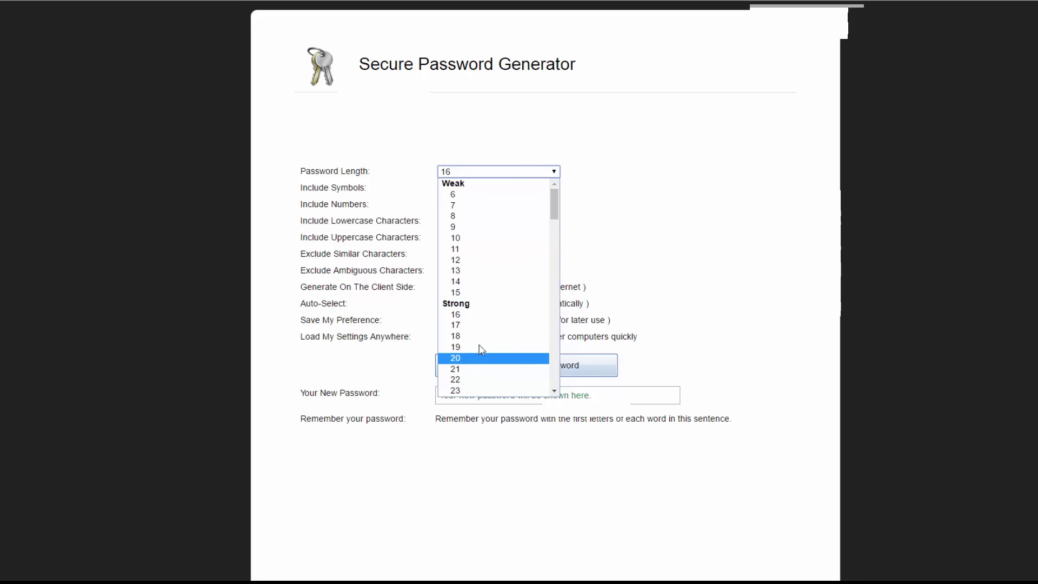
scroll(465, 324, "down", 5)
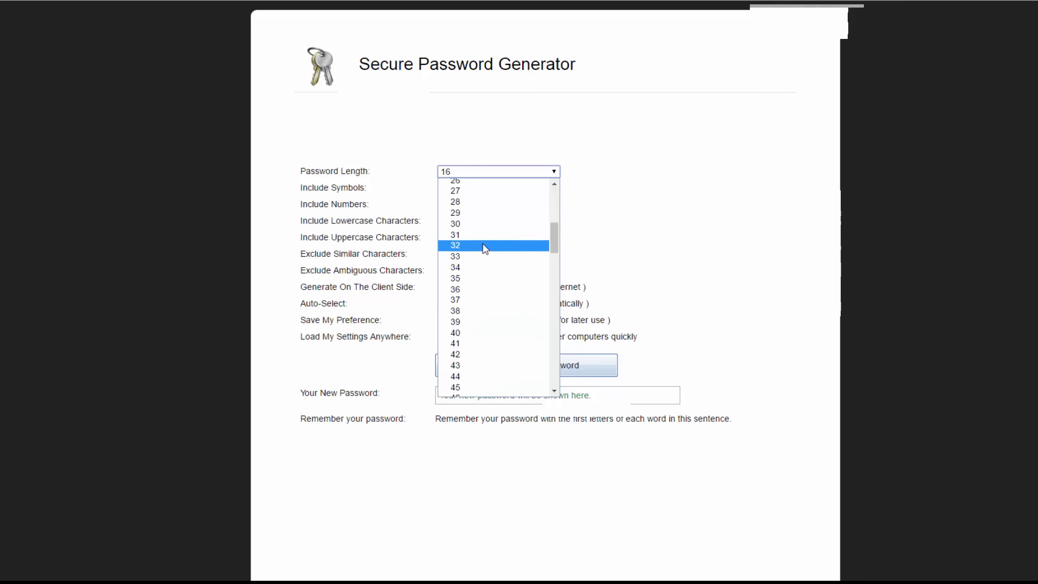
scroll(485, 247, "up", 3)
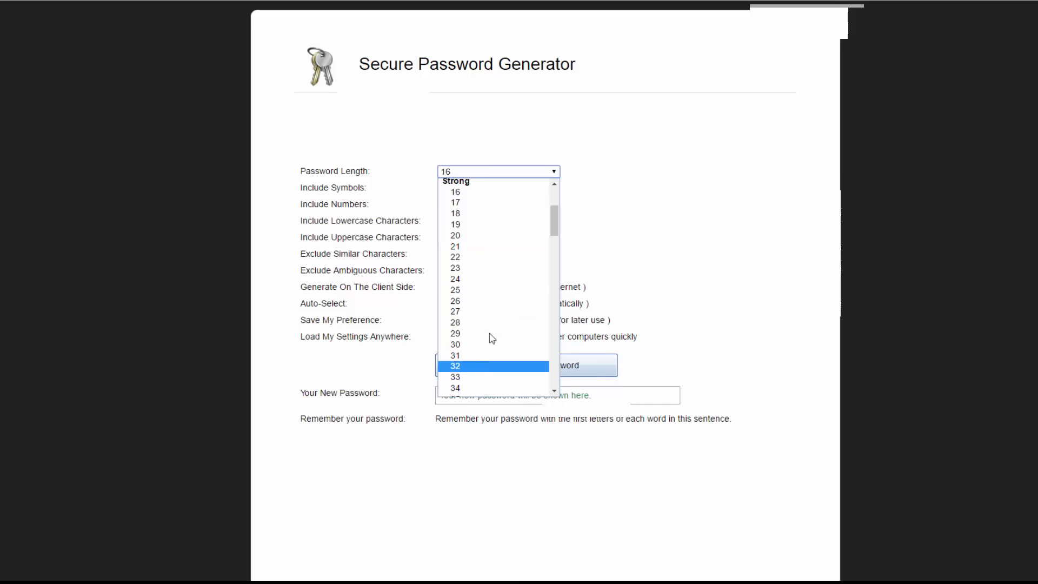
left_click(490, 301)
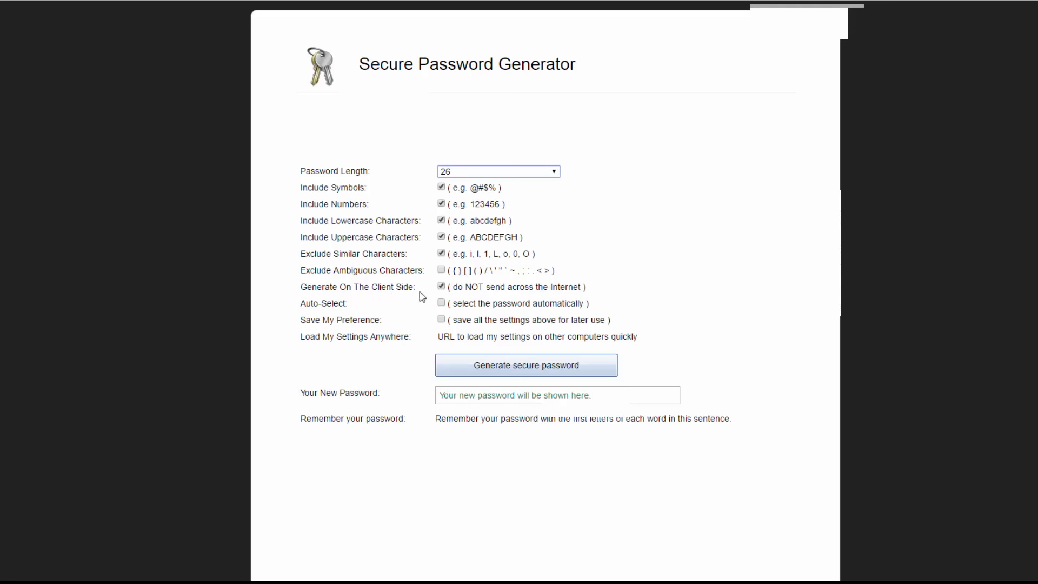
Step: Generate a secure password with the chosen settings and select the generated text to inspect it
left_click(514, 367)
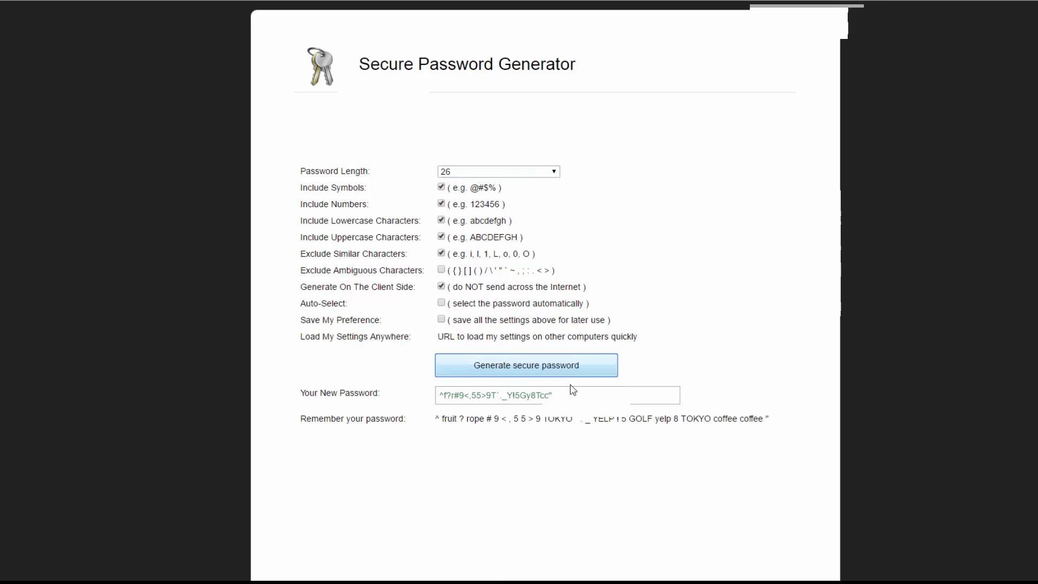
left_click(572, 395)
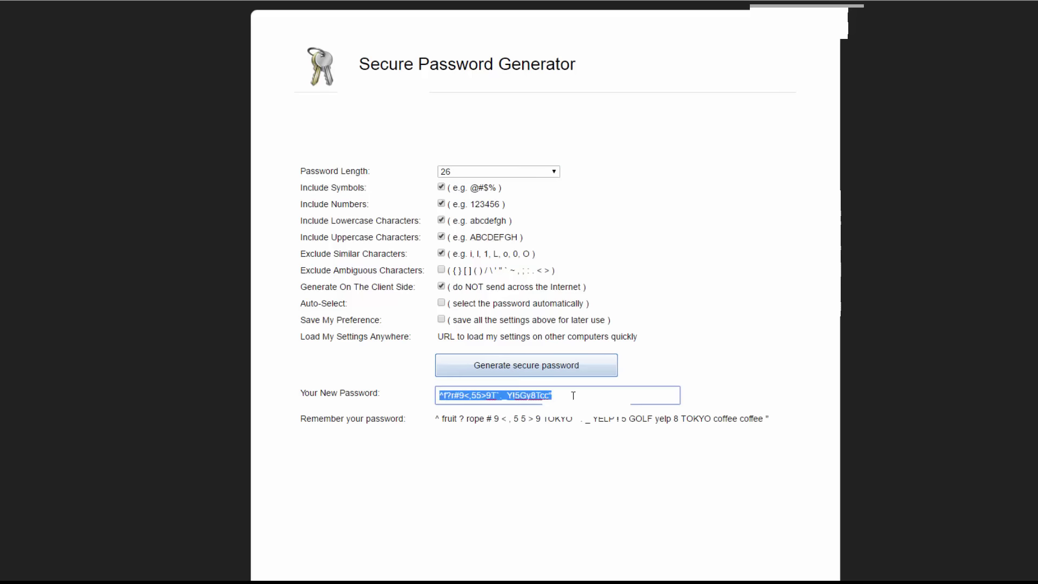
left_click(573, 395)
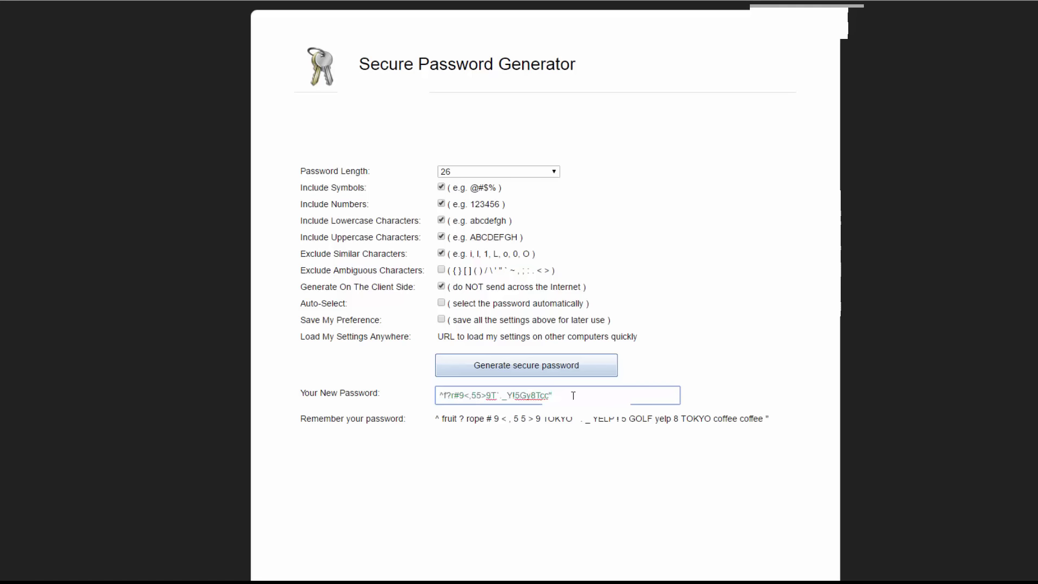
triple_click(573, 395)
left_click(679, 366)
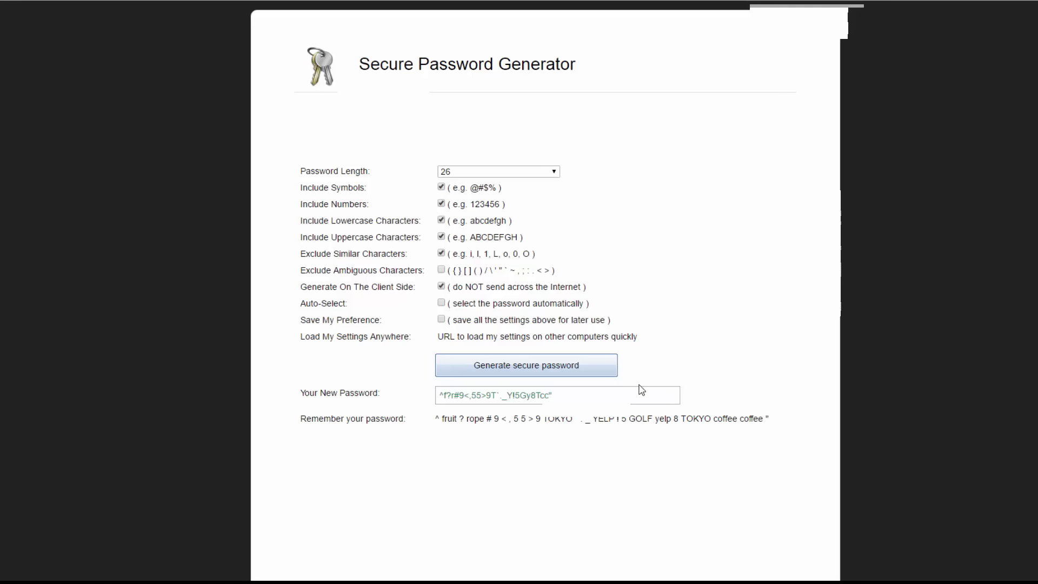
left_click(593, 397)
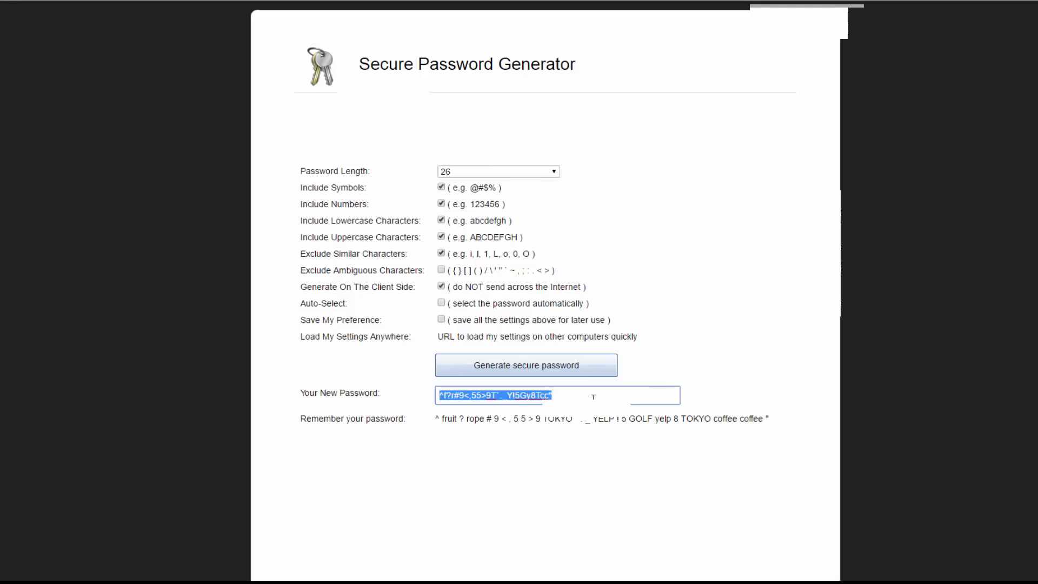
left_click(617, 384)
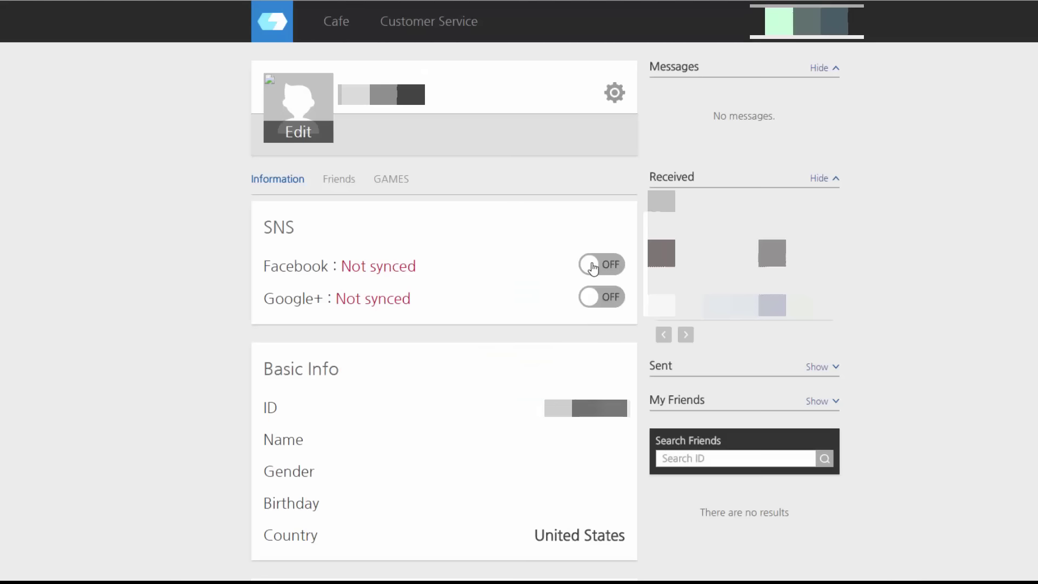
Step: Turn on Facebook sync in the HIVE account's SNS settings and authorise HIVE to access the Facebook profile
left_click(594, 265)
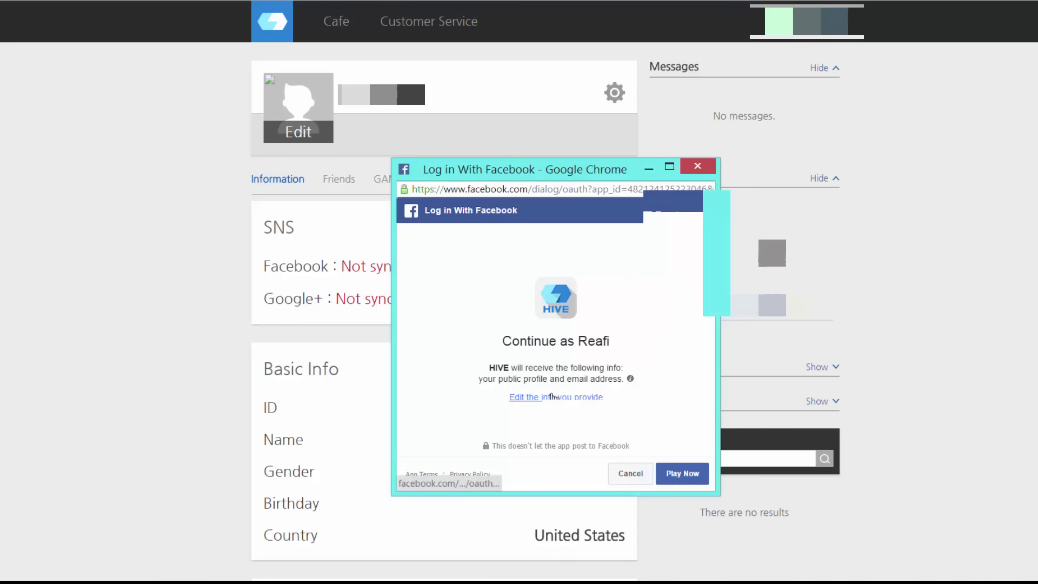
left_click(684, 474)
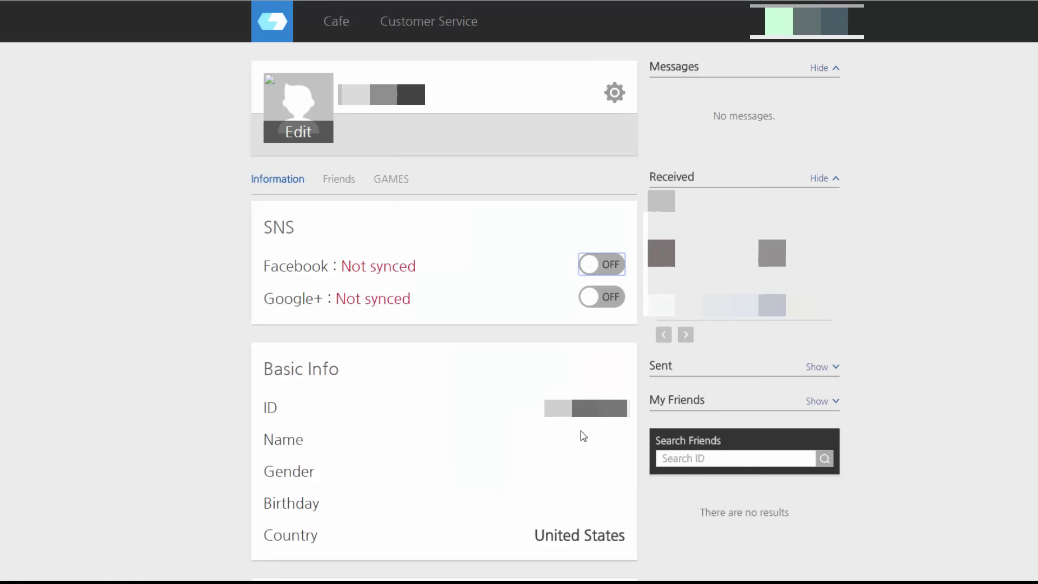